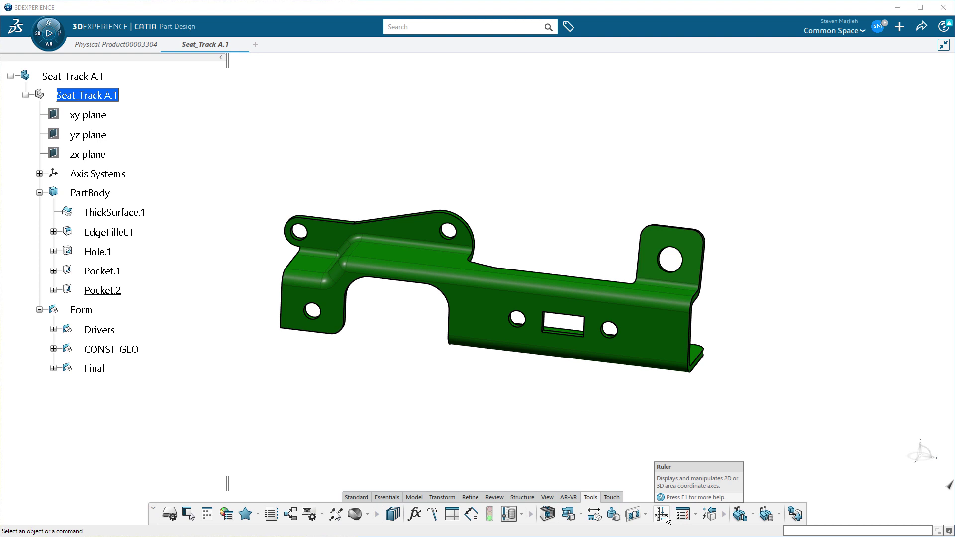
- Display the ruler and move its origin onto the hole in the raised rounded flange
{"action": "left_click", "coordinate": [667, 519]}
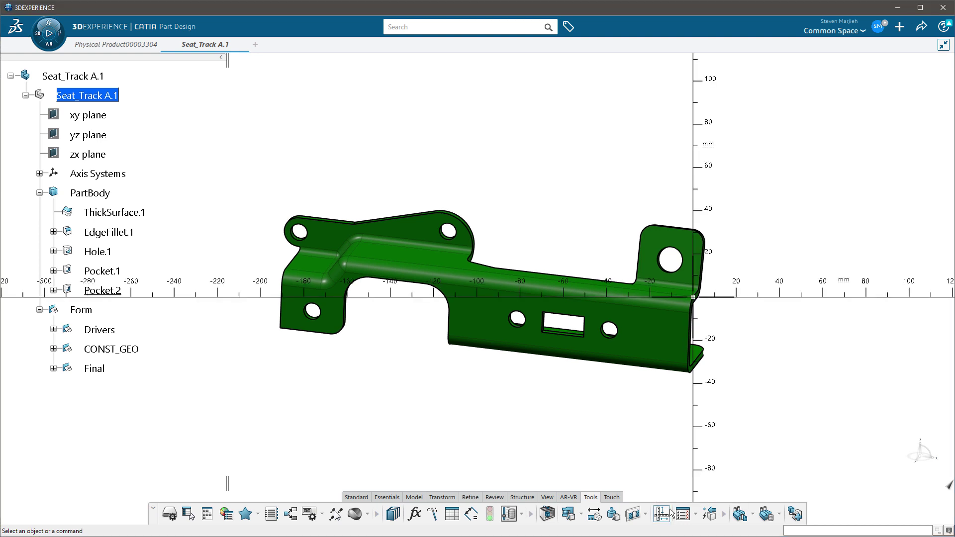
{"action": "mouse_move", "coordinate": [558, 322]}
{"action": "middle_mouse_down"}
{"action": "mouse_move", "coordinate": [612, 334]}
{"action": "mouse_move", "coordinate": [608, 343]}
{"action": "mouse_move", "coordinate": [566, 341]}
{"action": "mouse_move", "coordinate": [594, 328]}
{"action": "mouse_move", "coordinate": [555, 337]}
{"action": "middle_mouse_up"}
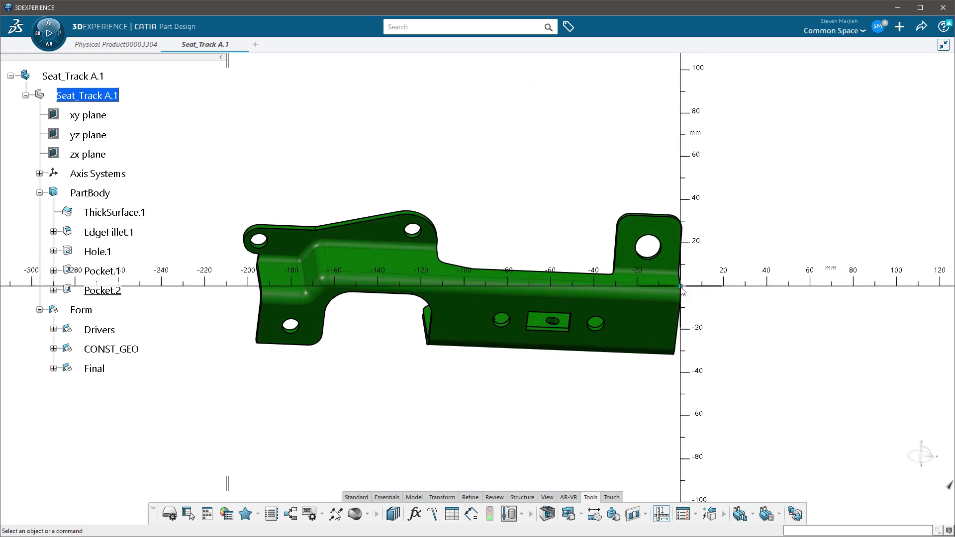
{"action": "left_click_drag", "start_coordinate": [681, 287], "coordinate": [414, 233]}
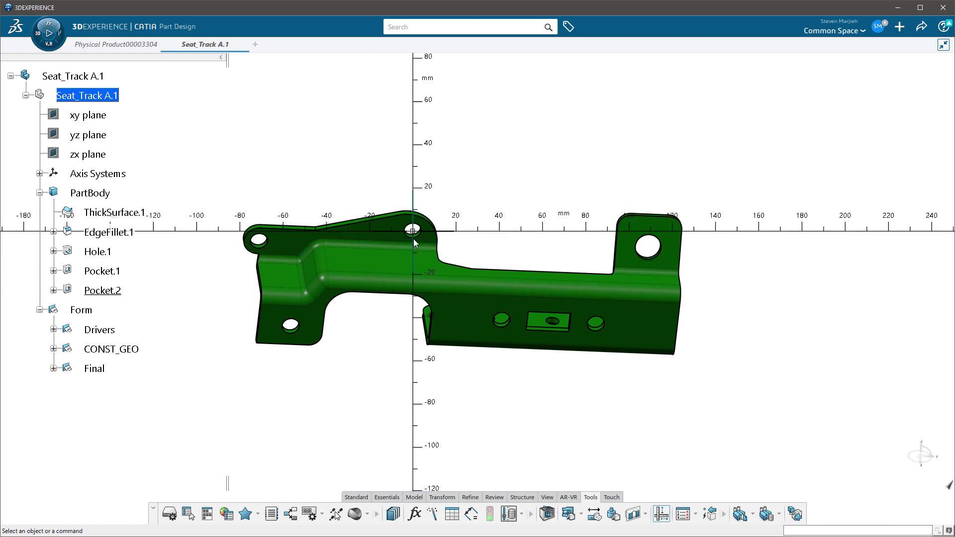
{"action": "middle_click_drag", "start_coordinate": [413, 239], "coordinate": [476, 294]}
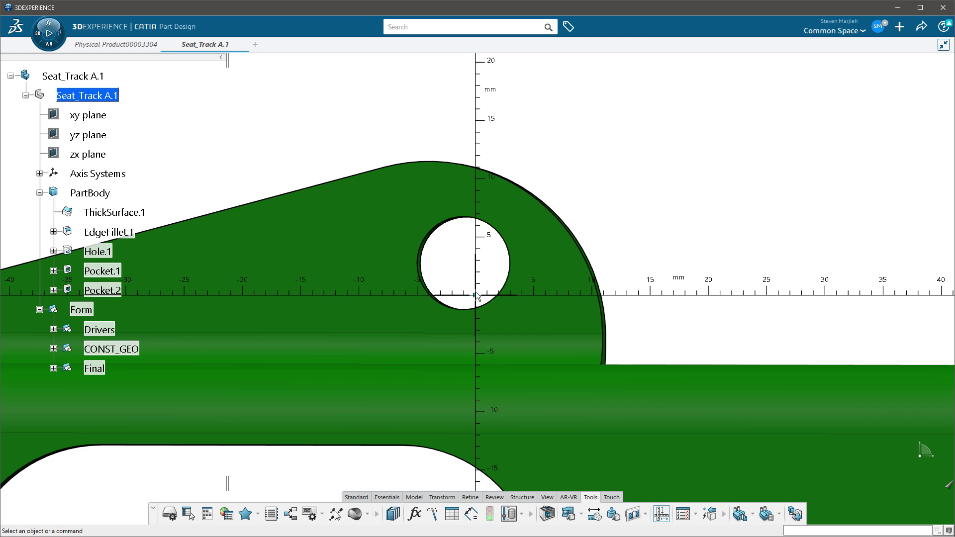
- Place the ruler origin on the edge of the rounded flange's hole and examine its alignment up close
{"action": "left_click_drag", "start_coordinate": [476, 294], "coordinate": [511, 264]}
{"action": "middle_click_drag", "start_coordinate": [739, 309], "coordinate": [754, 323]}
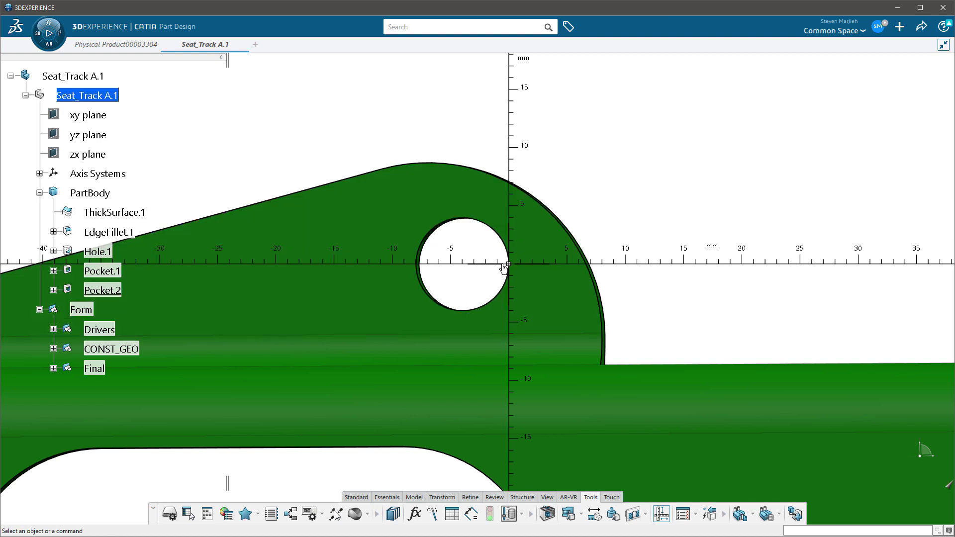
{"action": "middle_click_drag", "start_coordinate": [497, 265], "coordinate": [530, 182]}
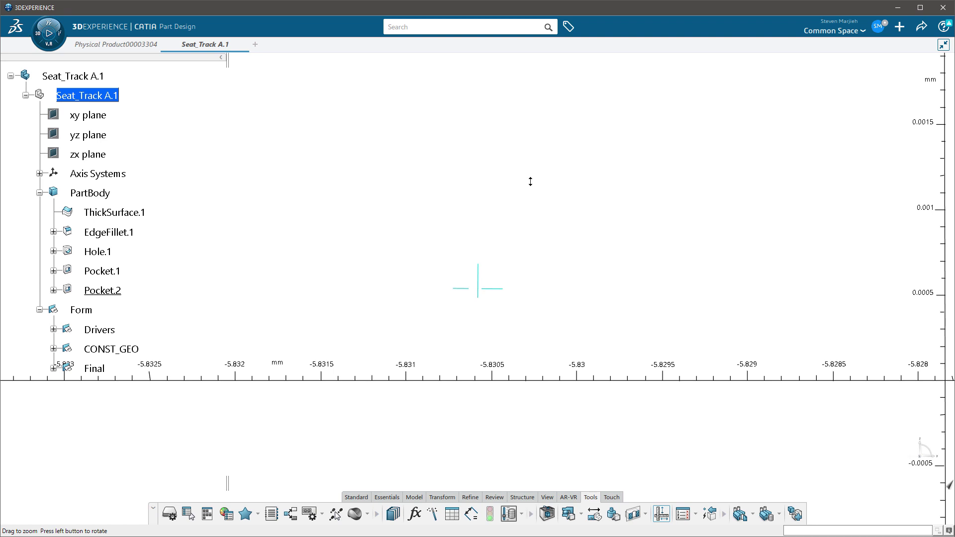
{"action": "middle_click_drag", "start_coordinate": [530, 182], "coordinate": [536, 332]}
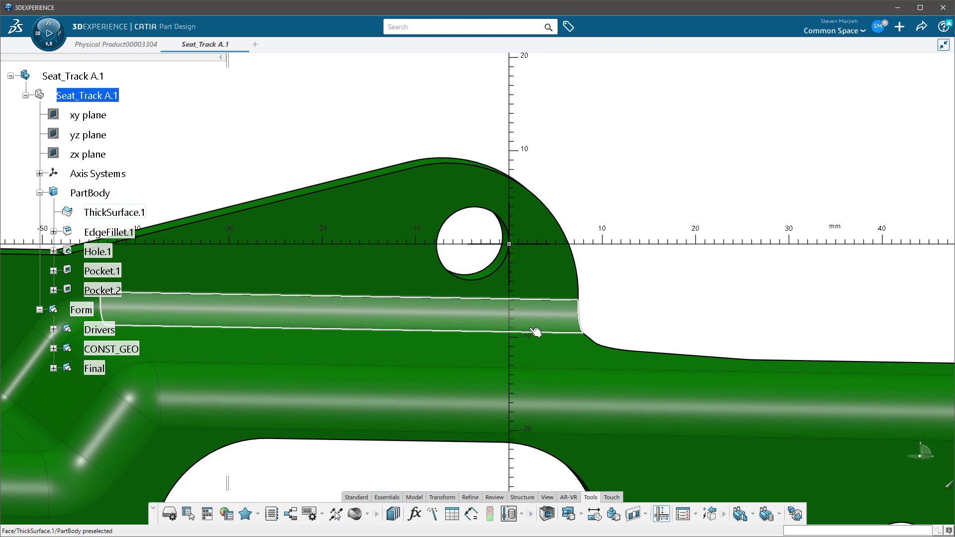
{"action": "middle_click_drag", "start_coordinate": [514, 201], "coordinate": [645, 219]}
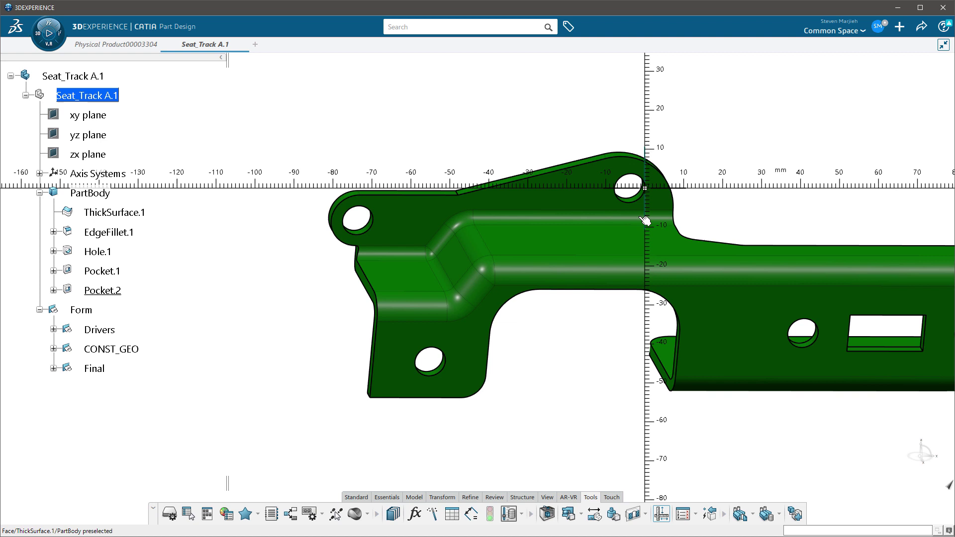
- Measure the large cutout's width with the ruler origin on the hanging tab's edge beside the cutout
{"action": "left_click_drag", "start_coordinate": [644, 188], "coordinate": [486, 372]}
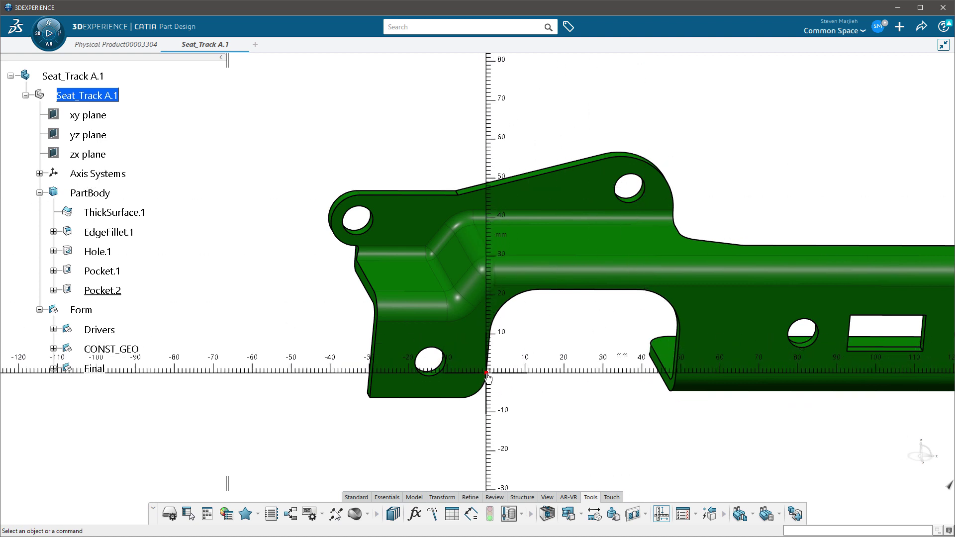
{"action": "middle_click_drag", "start_coordinate": [593, 349], "coordinate": [567, 261]}
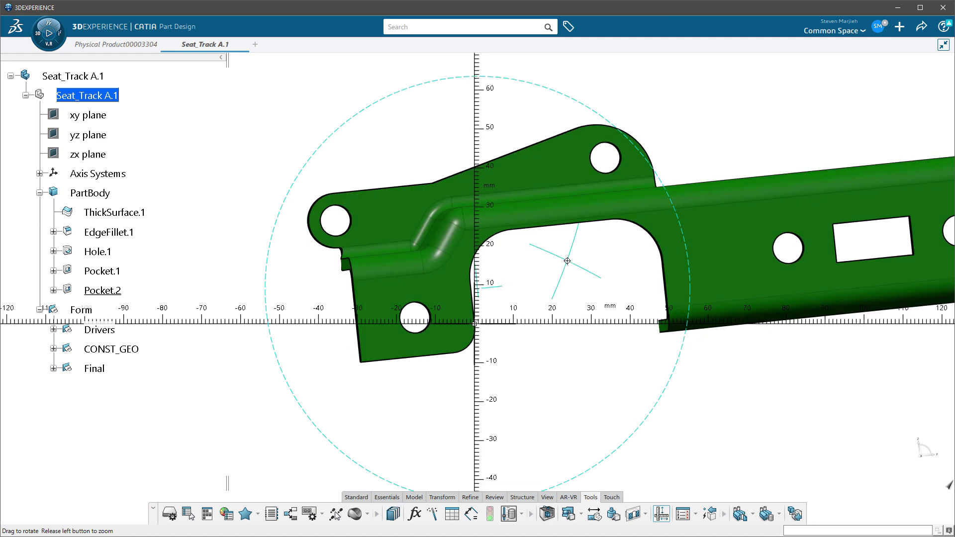
{"action": "middle_click_drag", "start_coordinate": [701, 404], "coordinate": [679, 426]}
{"action": "middle_click_drag", "start_coordinate": [525, 301], "coordinate": [518, 190]}
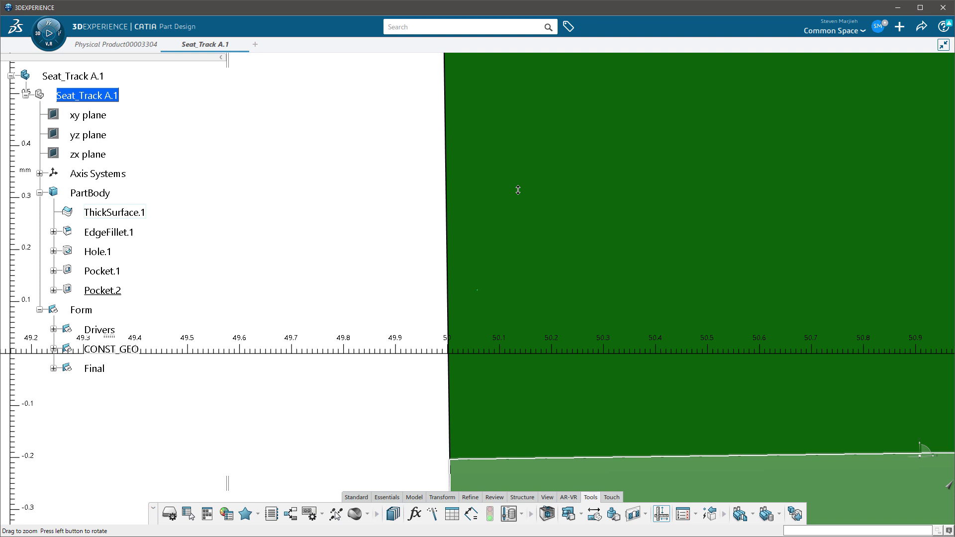
{"action": "middle_click_drag", "start_coordinate": [517, 190], "coordinate": [526, 376]}
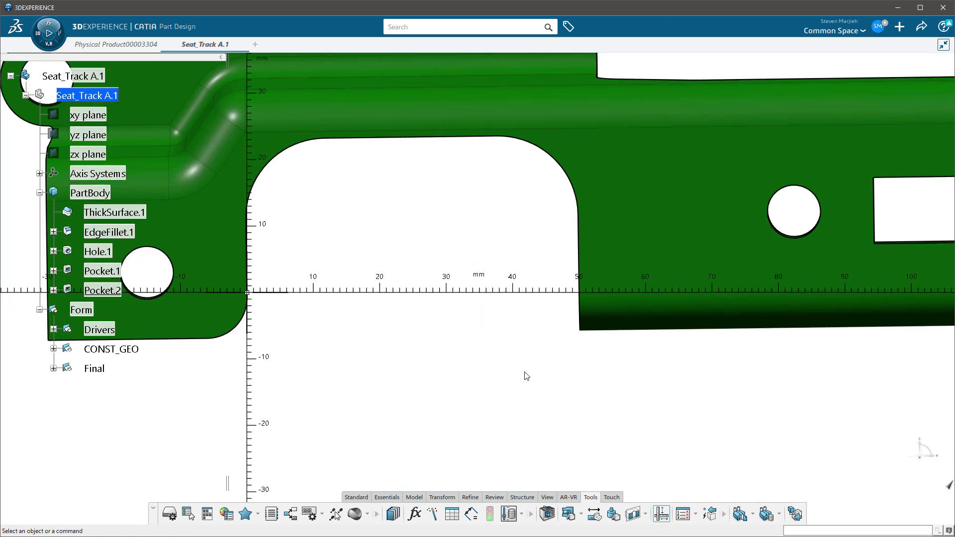
- Measure the cutout's width again in a view along the vertical axis, with the ruler origin on one cutout edge
{"action": "left_click", "coordinate": [932, 451]}
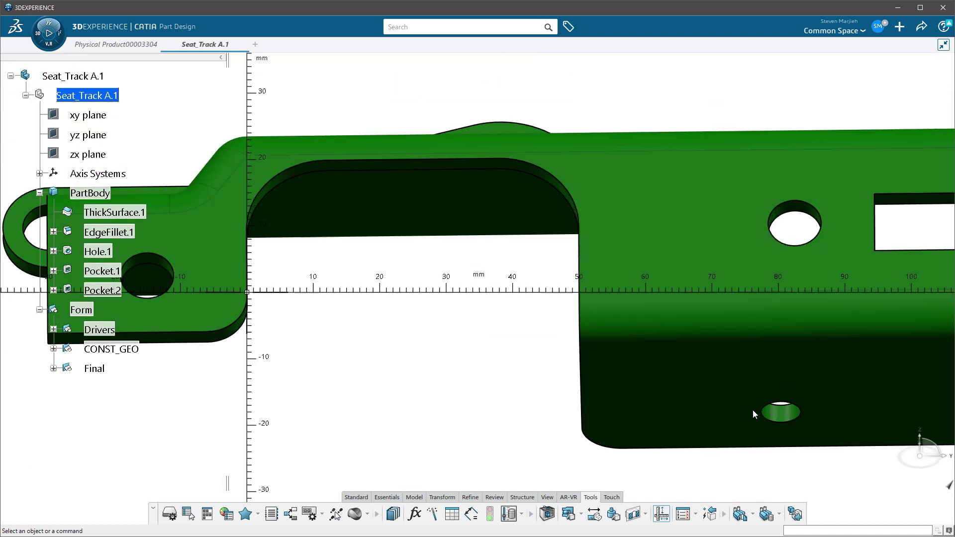
{"action": "middle_click_drag", "start_coordinate": [601, 322], "coordinate": [599, 169]}
{"action": "middle_click_drag", "start_coordinate": [598, 202], "coordinate": [245, 243]}
{"action": "middle_click", "coordinate": [379, 260]}
{"action": "middle_click_drag", "start_coordinate": [405, 268], "coordinate": [398, 89]}
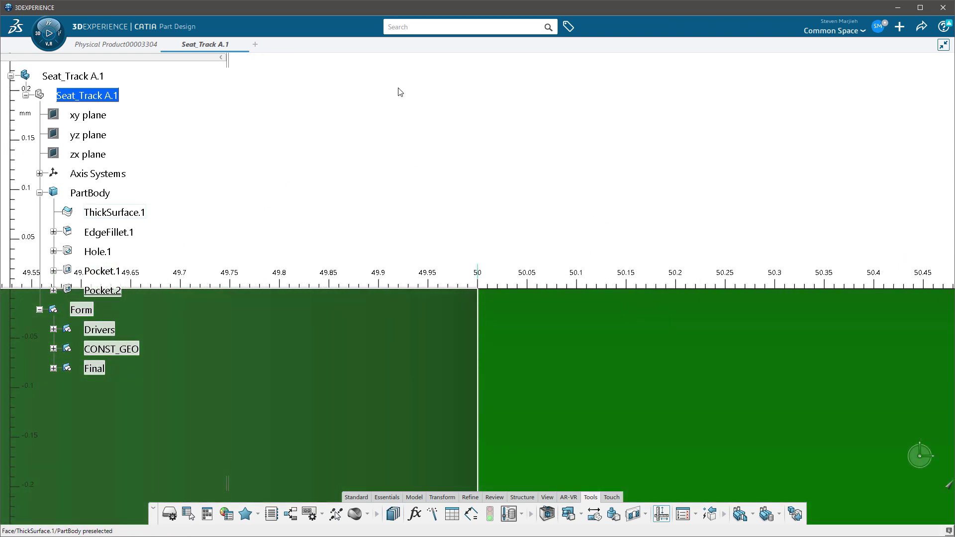
{"action": "middle_click_drag", "start_coordinate": [484, 211], "coordinate": [437, 323]}
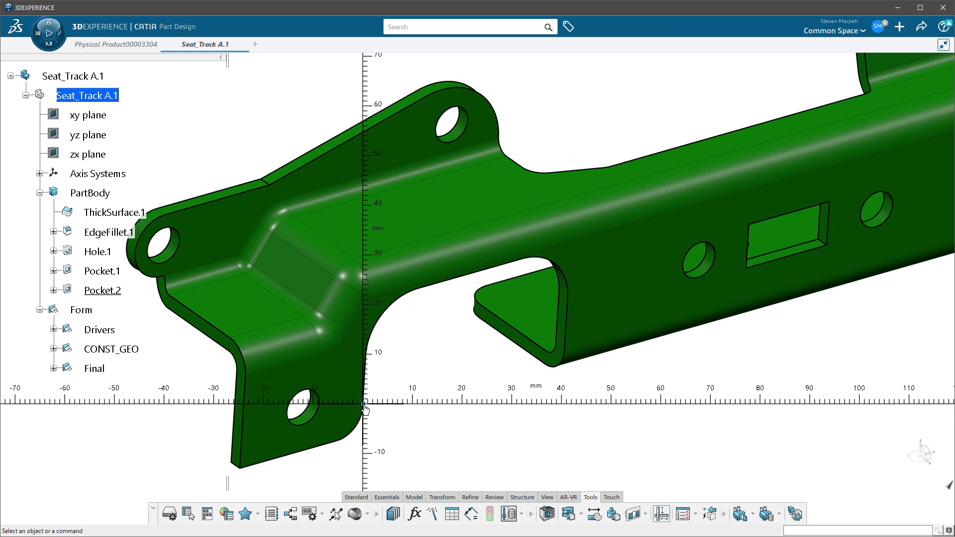
- Switch the ruler to 3D Mode and view the part nearly straight on from the side
{"action": "right_click", "coordinate": [365, 408]}
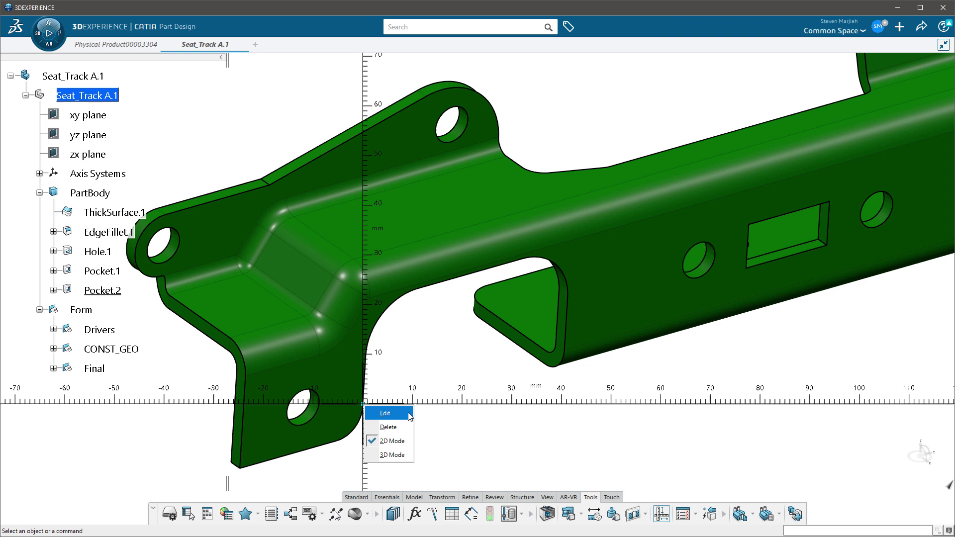
{"action": "left_click", "coordinate": [398, 455]}
{"action": "middle_click_drag", "start_coordinate": [492, 432], "coordinate": [439, 301]}
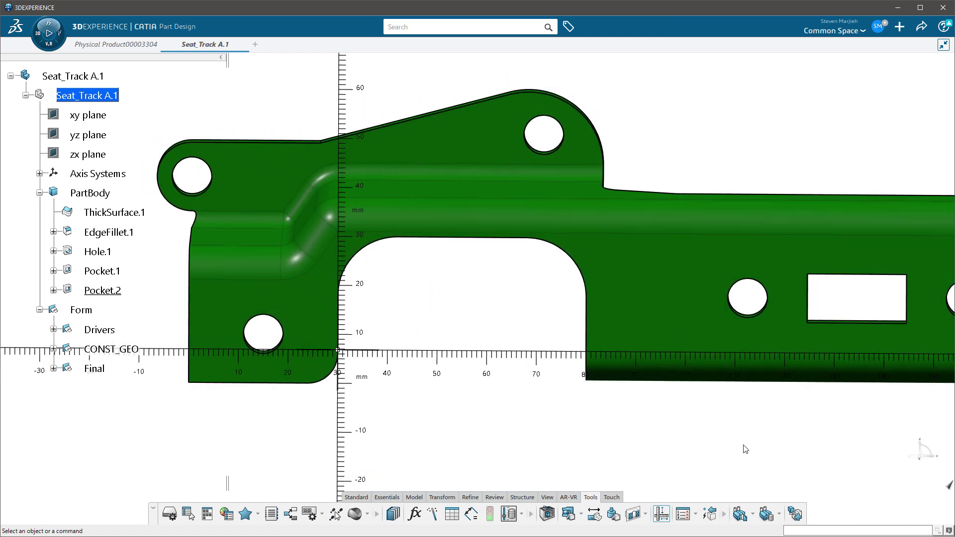
{"action": "middle_click_drag", "start_coordinate": [743, 447], "coordinate": [593, 383]}
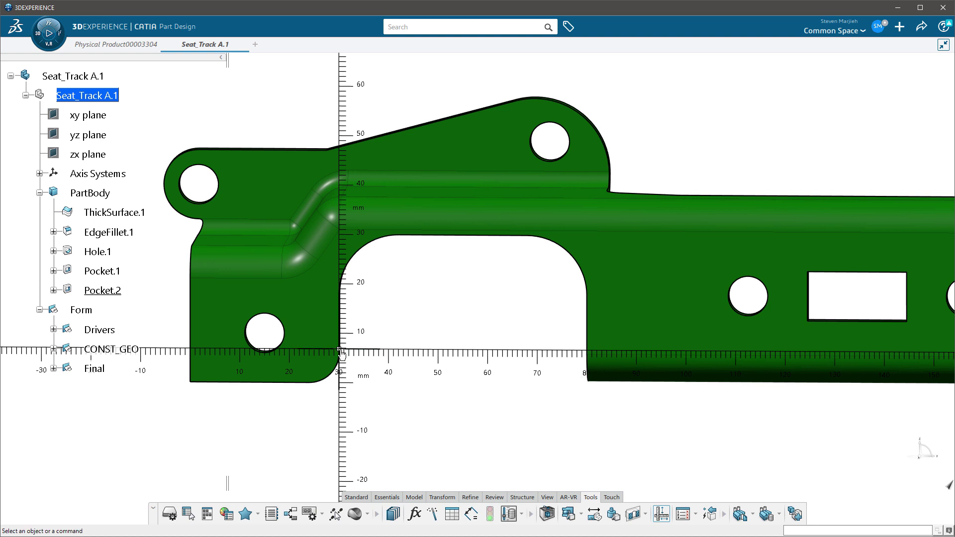
- Read 3D positions by placing the ruler origin on the hanging tab's lower outer corner and on the cutout's far edge
{"action": "left_click_drag", "start_coordinate": [340, 351], "coordinate": [191, 383]}
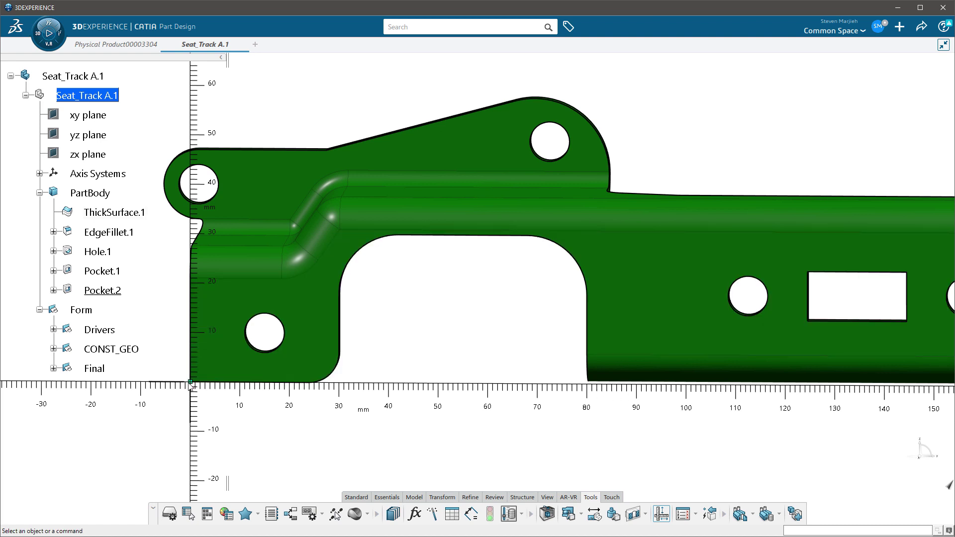
{"action": "left_click_drag", "start_coordinate": [193, 386], "coordinate": [587, 356]}
{"action": "middle_click_drag", "start_coordinate": [567, 404], "coordinate": [439, 306]}
{"action": "middle_click_drag", "start_coordinate": [471, 478], "coordinate": [494, 313]}
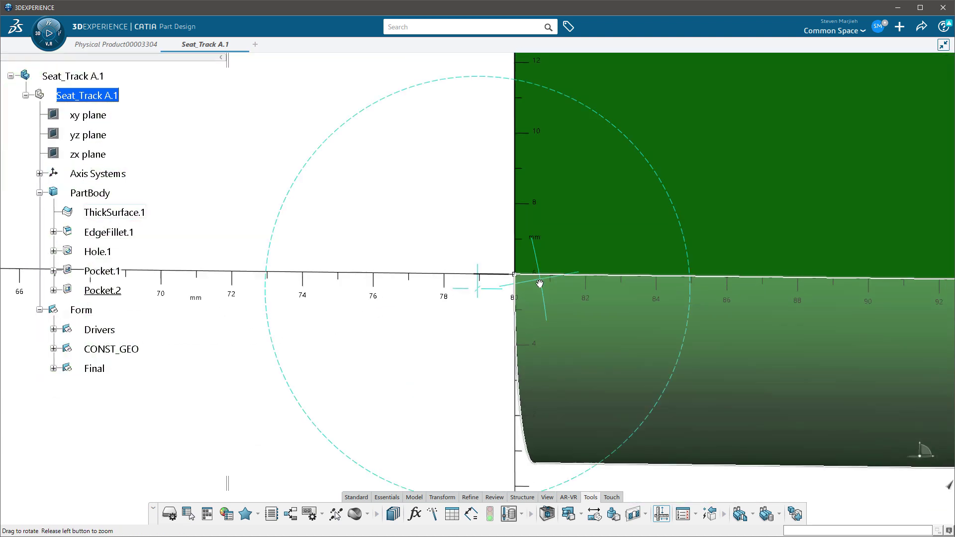
{"action": "middle_click_drag", "start_coordinate": [540, 284], "coordinate": [433, 337]}
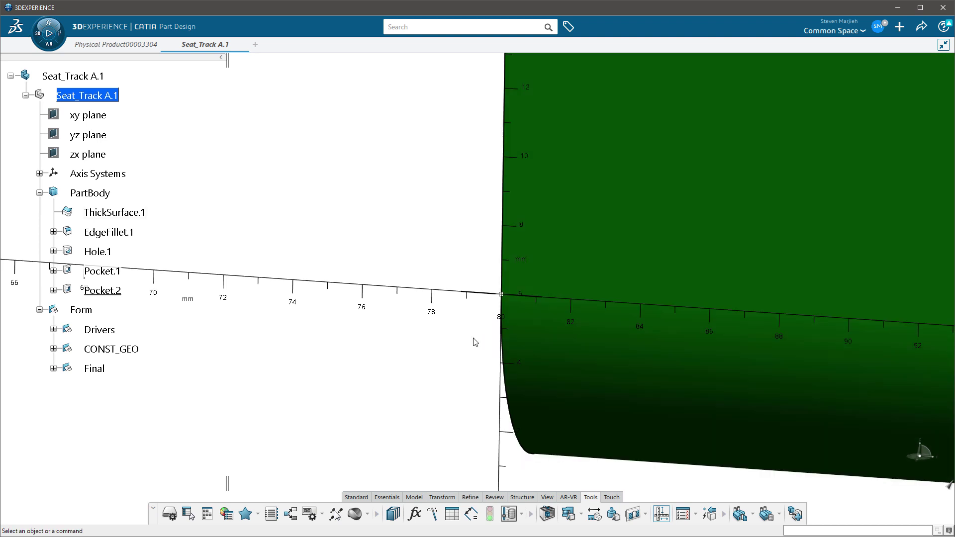
{"action": "middle_click_drag", "start_coordinate": [427, 352], "coordinate": [495, 352]}
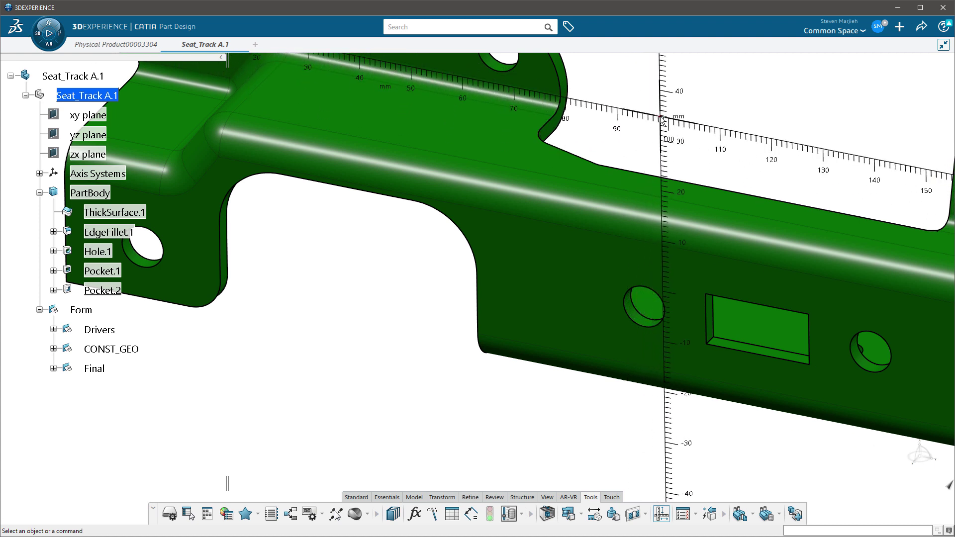
- Place the 3D ruler origin on the lower outer corner of the channel's end profile and read its position
{"action": "middle_click_drag", "start_coordinate": [649, 171], "coordinate": [544, 289]}
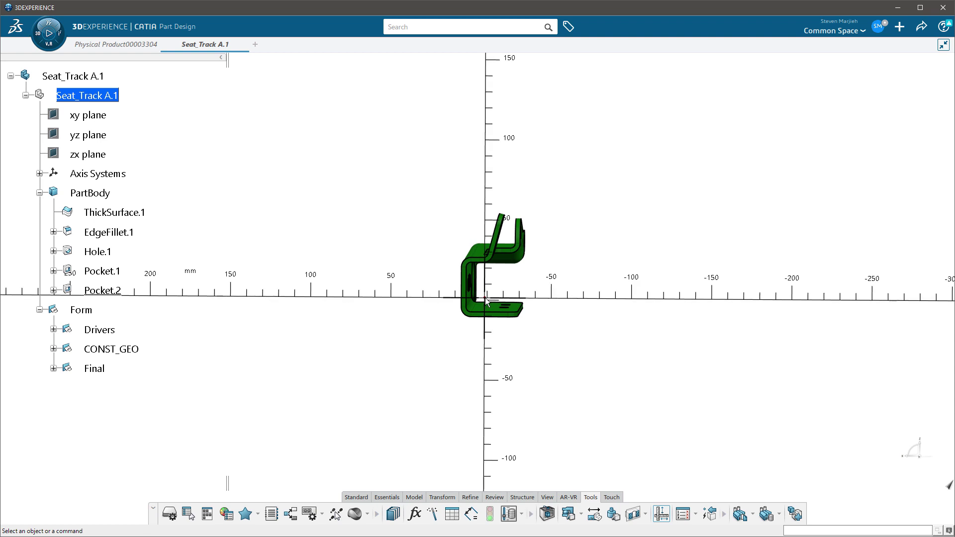
{"action": "middle_click_drag", "start_coordinate": [442, 303], "coordinate": [494, 311]}
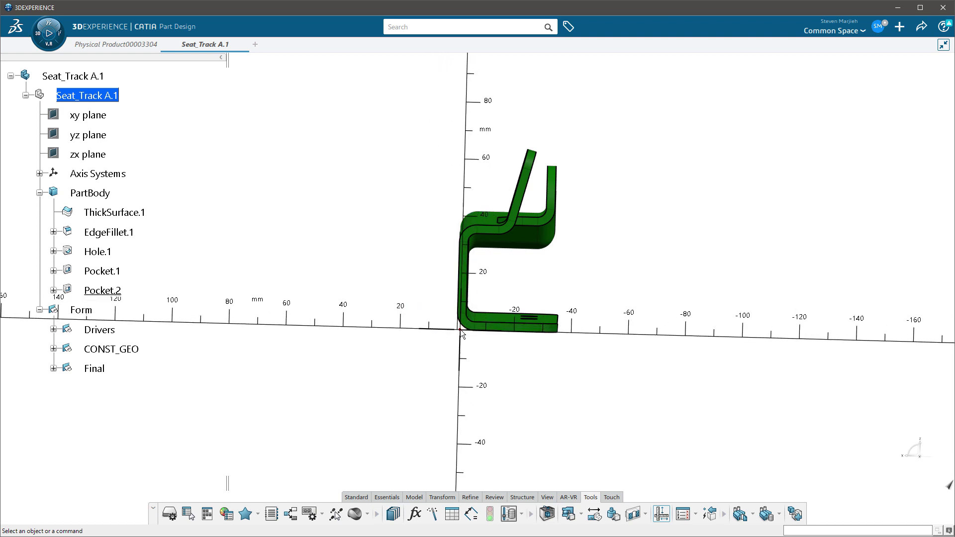
{"action": "middle_click_drag", "start_coordinate": [491, 375], "coordinate": [524, 390]}
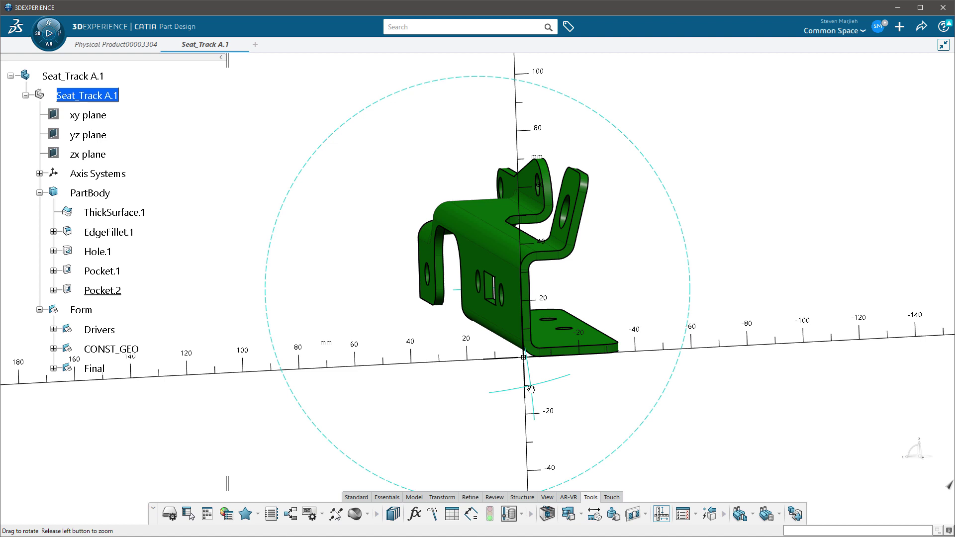
{"action": "middle_click_drag", "start_coordinate": [588, 396], "coordinate": [544, 361]}
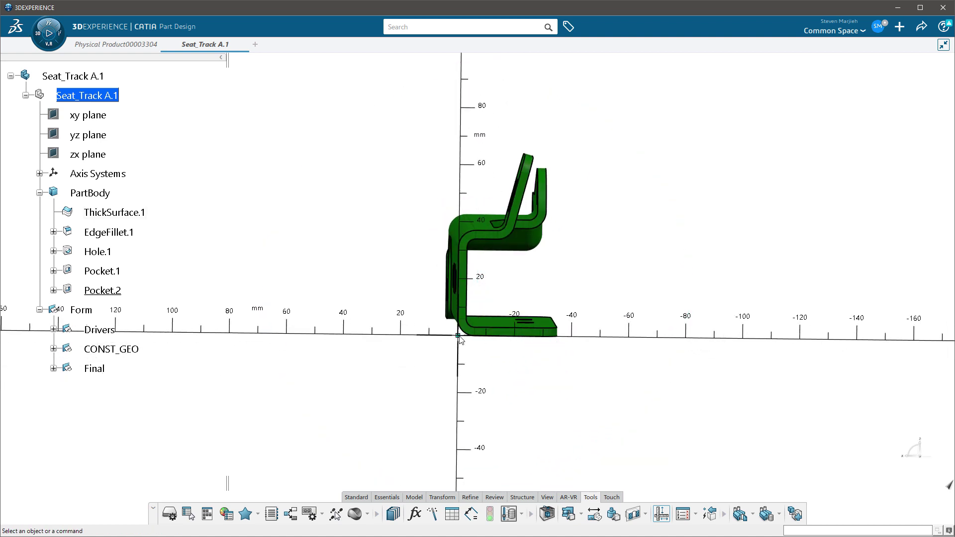
- Move the 3D ruler origin to the tip of the angled end tab and examine its position
{"action": "left_click_drag", "start_coordinate": [457, 336], "coordinate": [524, 156]}
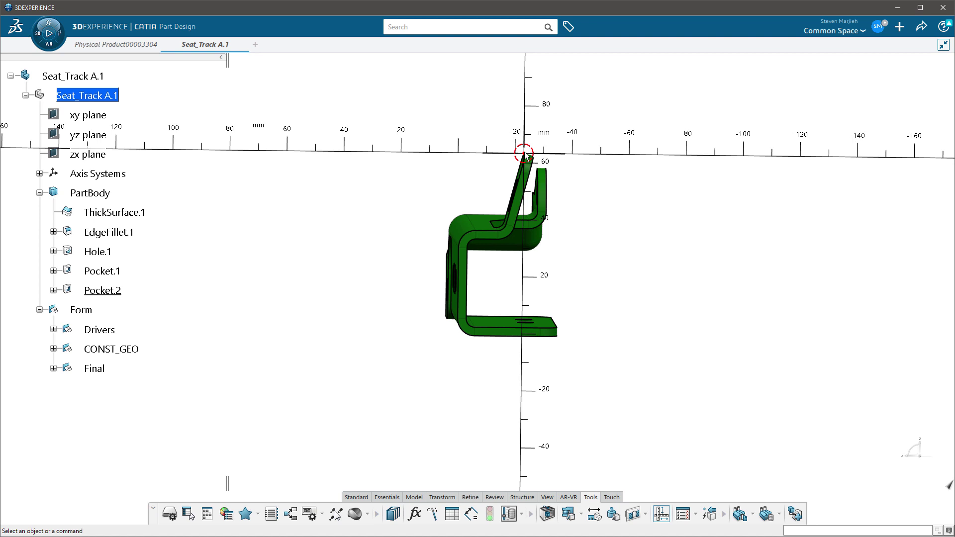
{"action": "middle_click_drag", "start_coordinate": [556, 203], "coordinate": [504, 286]}
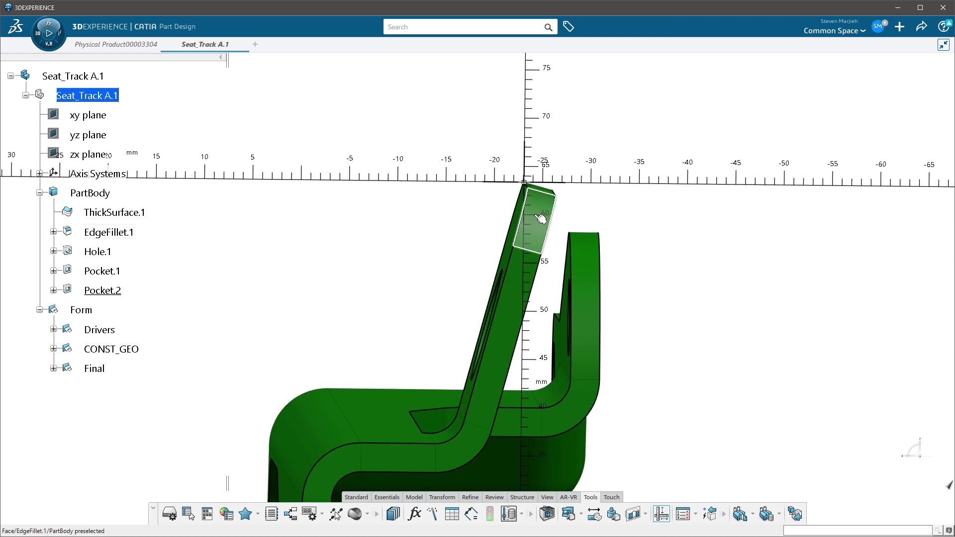
{"action": "middle_click_drag", "start_coordinate": [526, 230], "coordinate": [518, 229]}
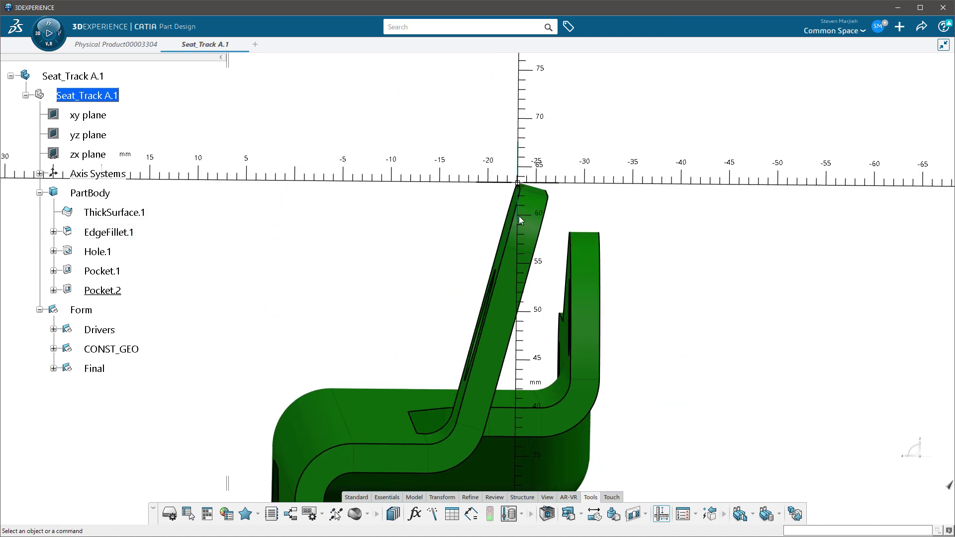
{"action": "middle_click_drag", "start_coordinate": [405, 352], "coordinate": [531, 238]}
- Edit the ruler's position by picking the vertex on the upper bend of the channel's end profile
{"action": "right_click", "coordinate": [537, 240]}
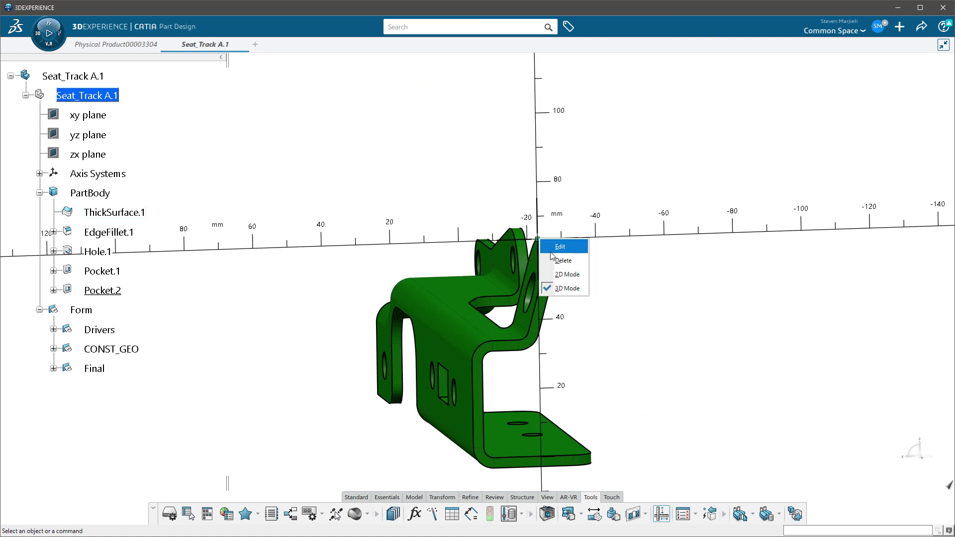
{"action": "left_click", "coordinate": [556, 245]}
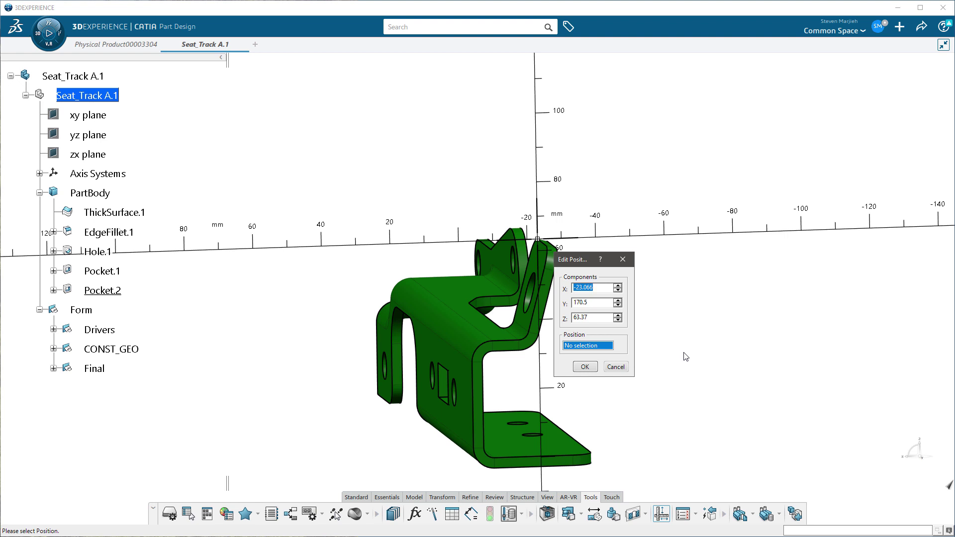
{"action": "left_click", "coordinate": [593, 348]}
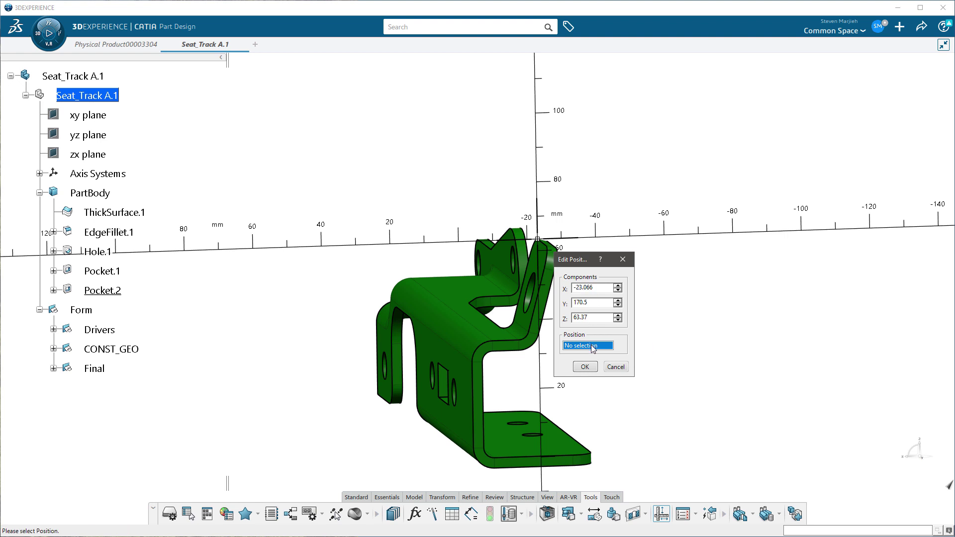
{"action": "left_click", "coordinate": [495, 344]}
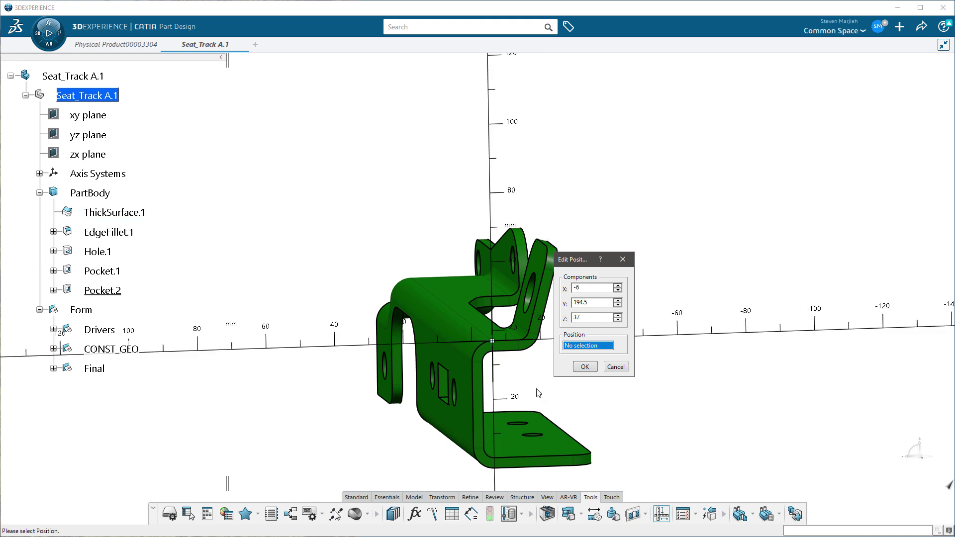
{"action": "middle_click_drag", "start_coordinate": [536, 389], "coordinate": [481, 376]}
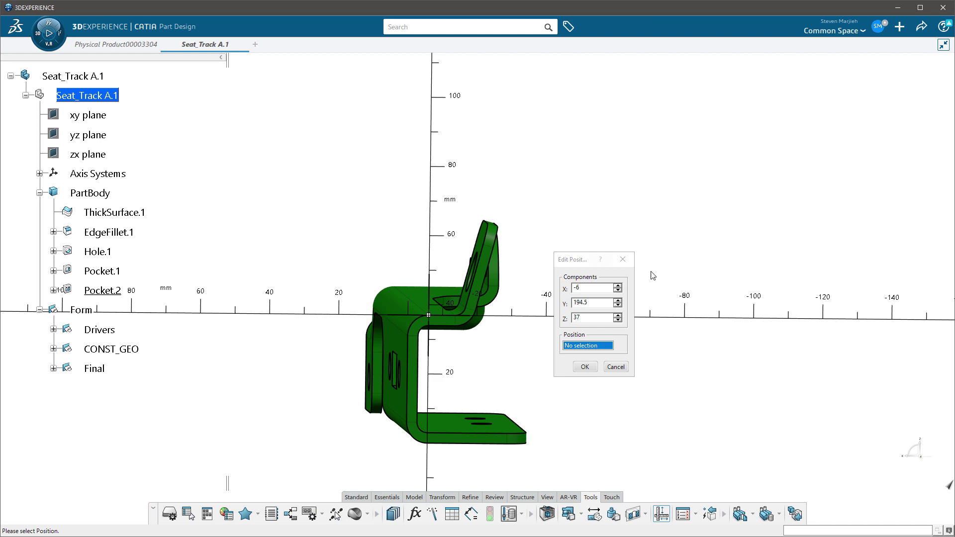
{"action": "left_click", "coordinate": [585, 367]}
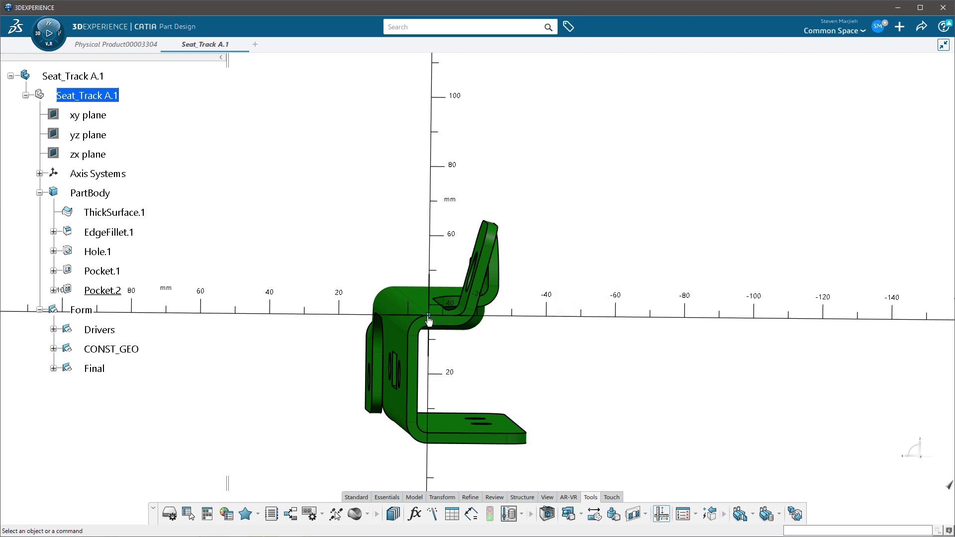
- Switch the ruler to 2D mode and move its origin to the vertex where the upper flange meets the angled tab's bend
{"action": "right_click", "coordinate": [428, 316]}
{"action": "left_click", "coordinate": [446, 334]}
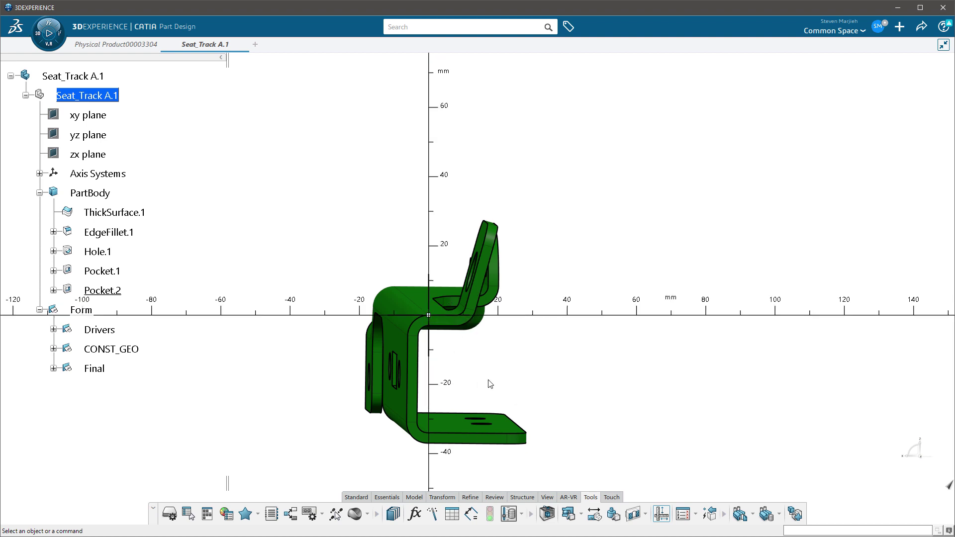
{"action": "middle_click_drag", "start_coordinate": [450, 355], "coordinate": [425, 311]}
{"action": "left_click_drag", "start_coordinate": [424, 312], "coordinate": [452, 313]}
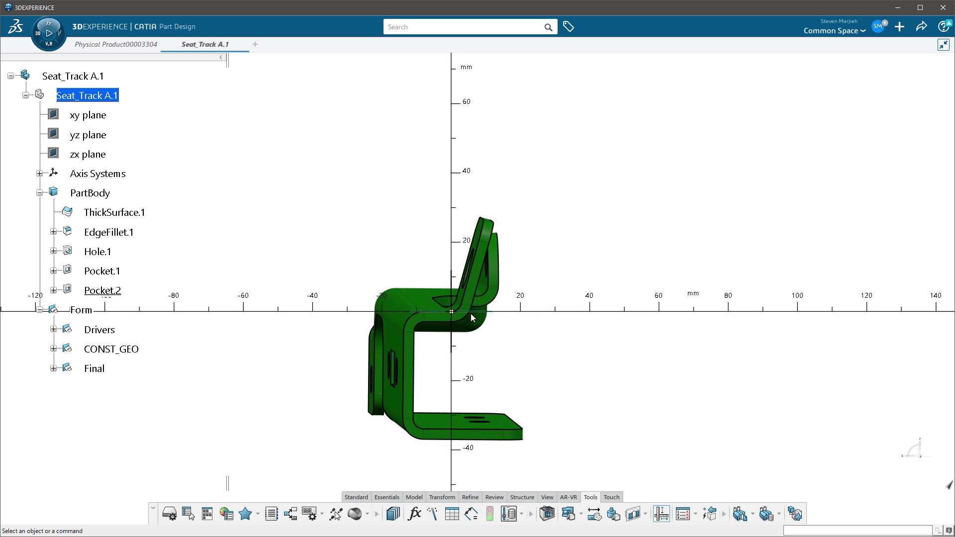
{"action": "middle_click_drag", "start_coordinate": [469, 344], "coordinate": [453, 320]}
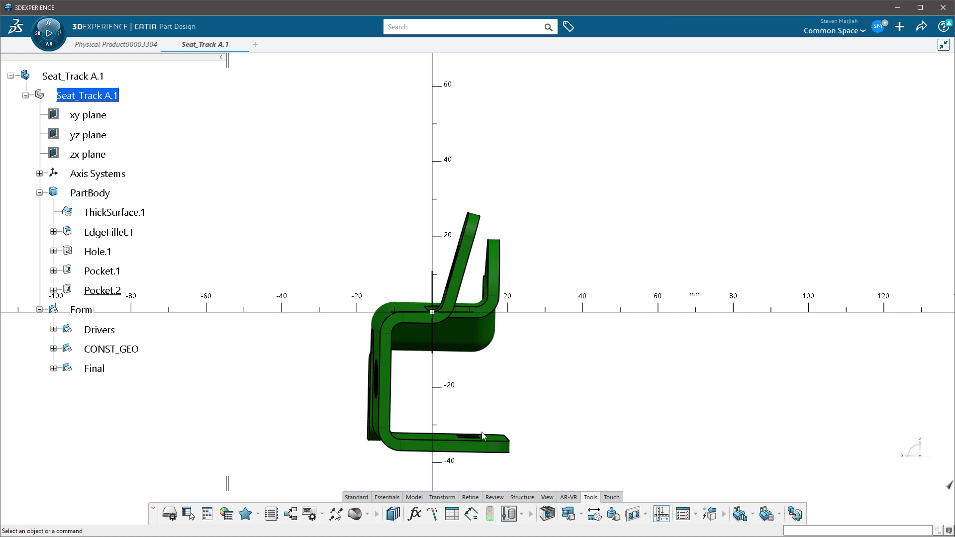
- Turn the ruler display off and back on with the Ruler command
{"action": "left_click", "coordinate": [388, 498]}
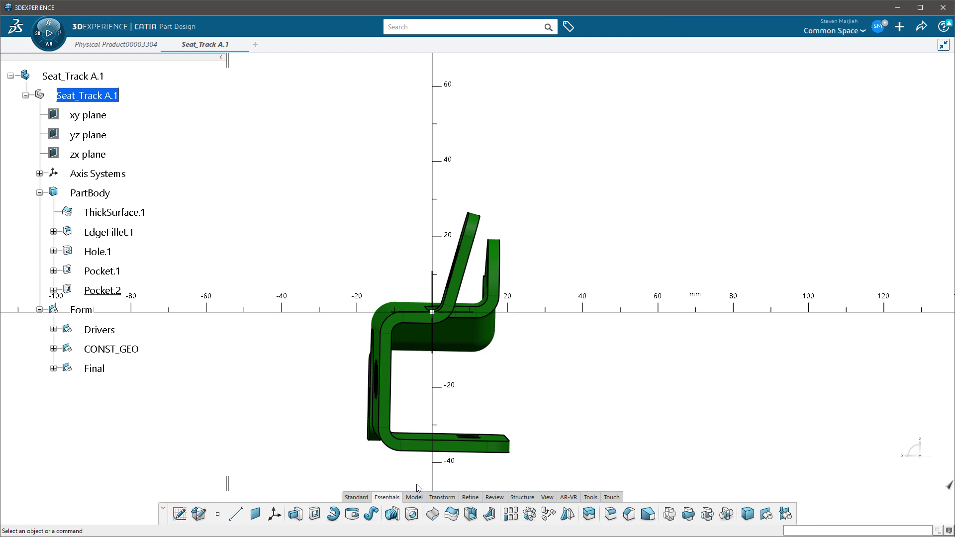
{"action": "left_click", "coordinate": [588, 496]}
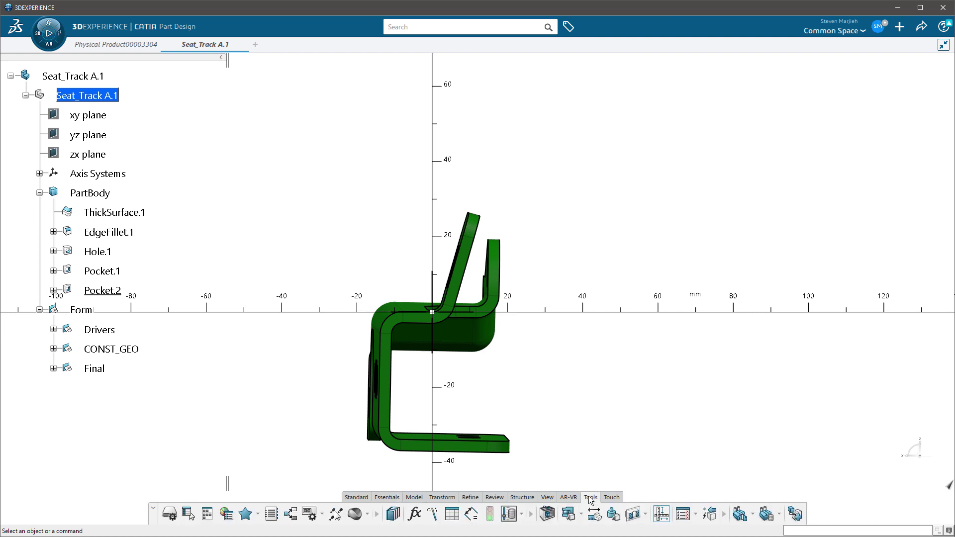
{"action": "left_click", "coordinate": [662, 517]}
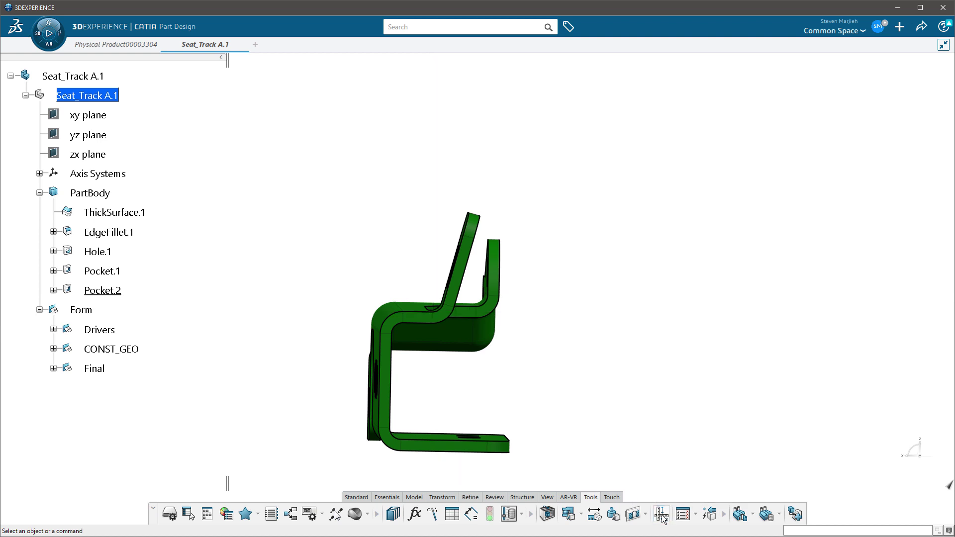
{"action": "left_click", "coordinate": [662, 517]}
{"action": "left_click", "coordinate": [380, 497]}
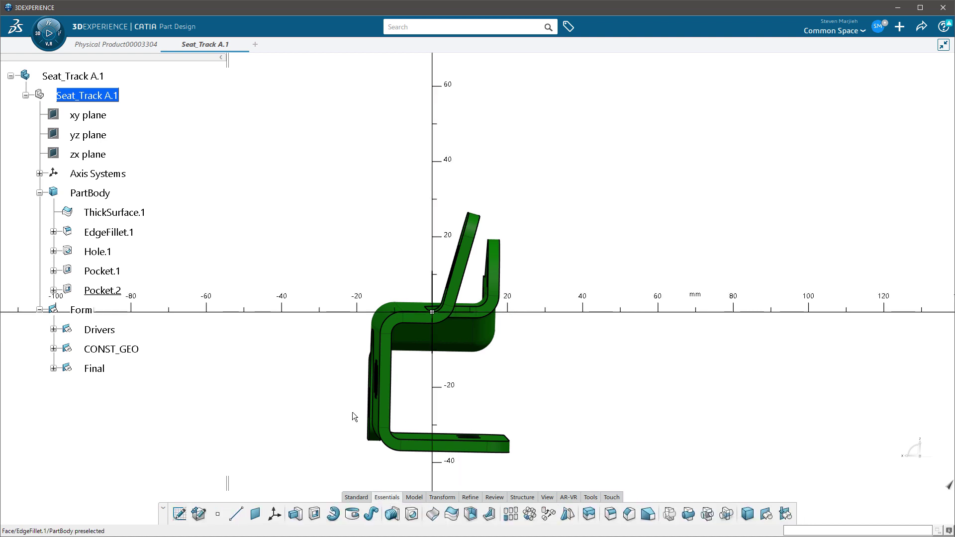
- Delete the ruler from the Seat_Track part through its origin point and check the Ruler command's state
{"action": "middle_click_drag", "start_coordinate": [348, 322], "coordinate": [278, 210]}
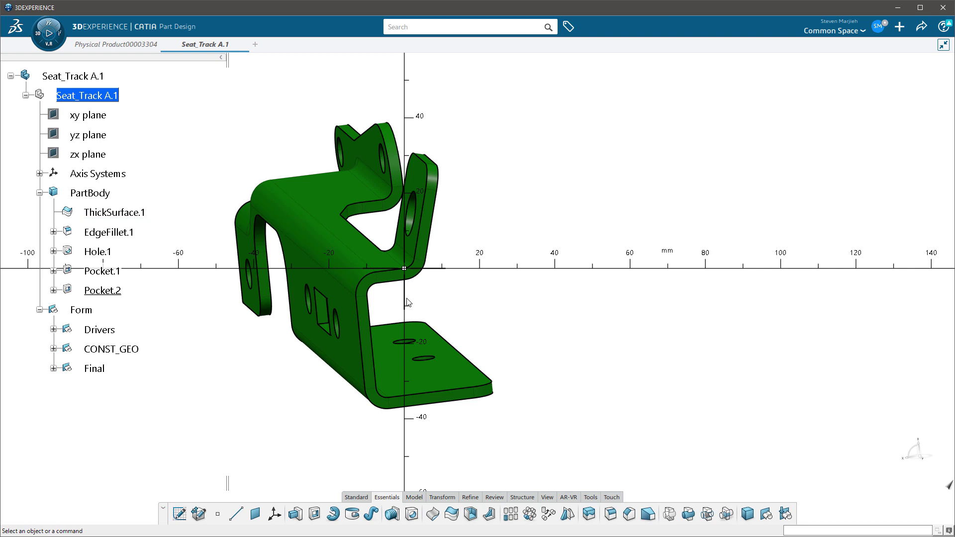
{"action": "right_click", "coordinate": [404, 268]}
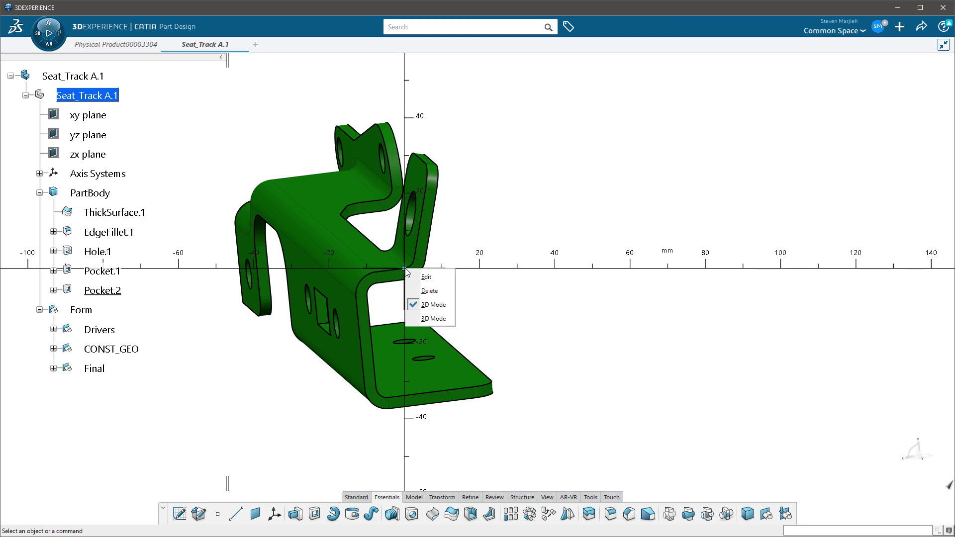
{"action": "left_click", "coordinate": [429, 290]}
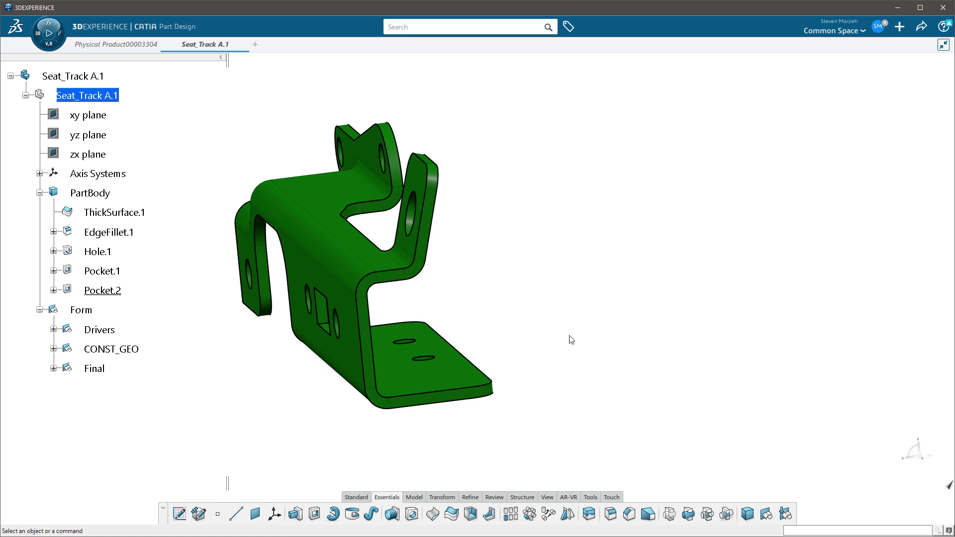
{"action": "left_click", "coordinate": [589, 494]}
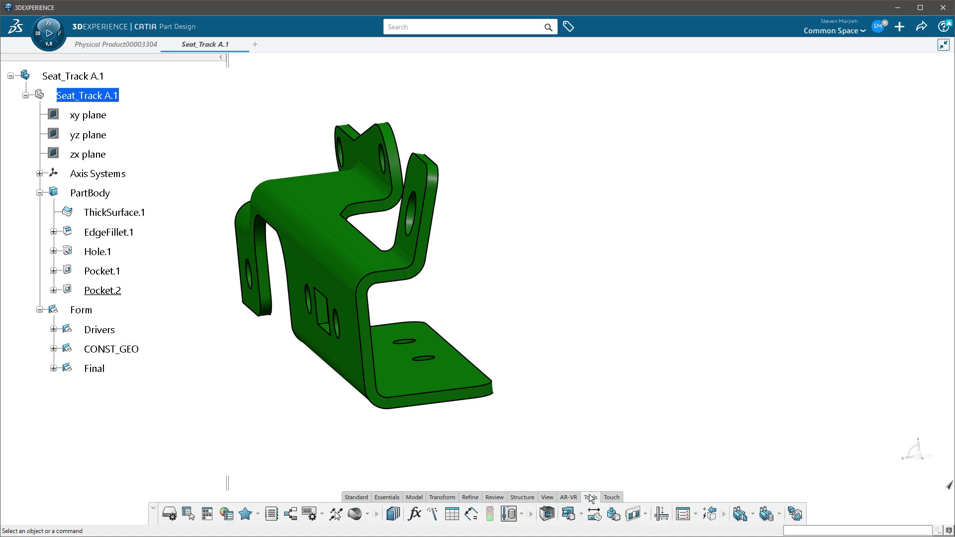